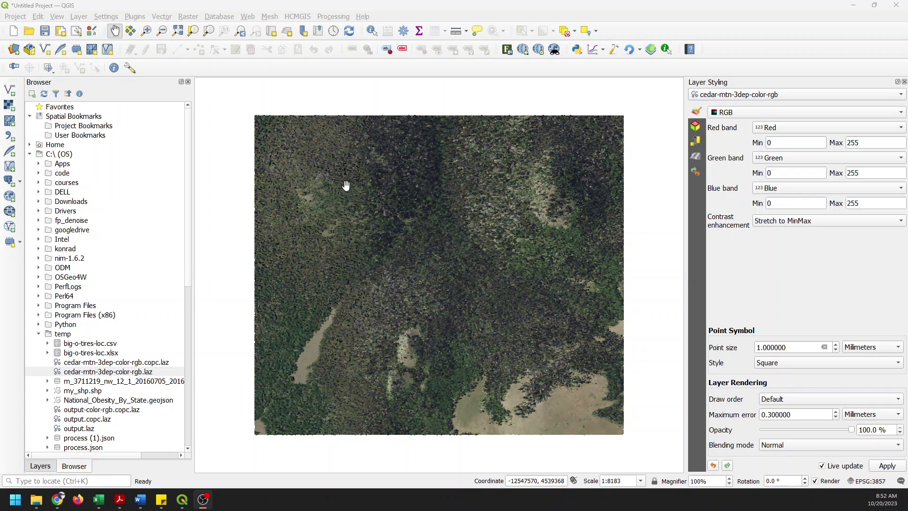
# Create a new 3D map view via View > 3D Map Views > New 3D Map View
pyautogui.click(227, 9)
pyautogui.click(57, 17)
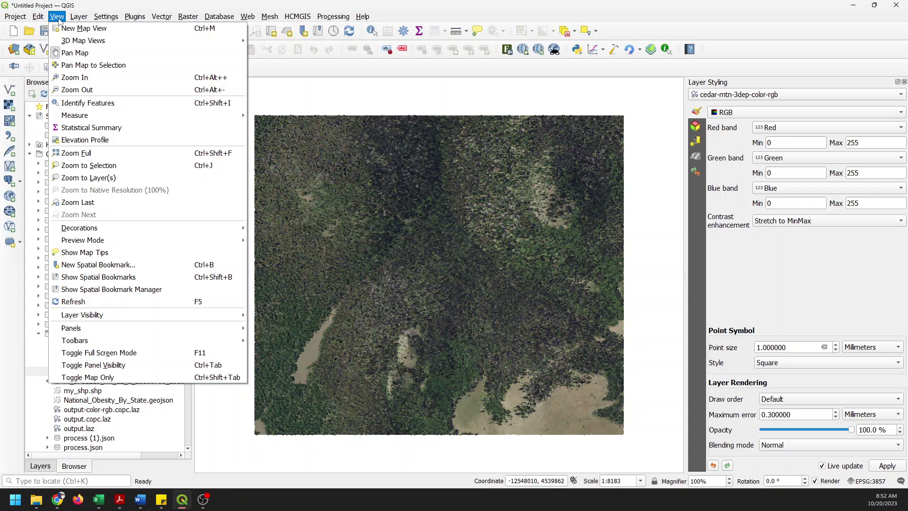
pyautogui.click(60, 19)
pyautogui.click(60, 19)
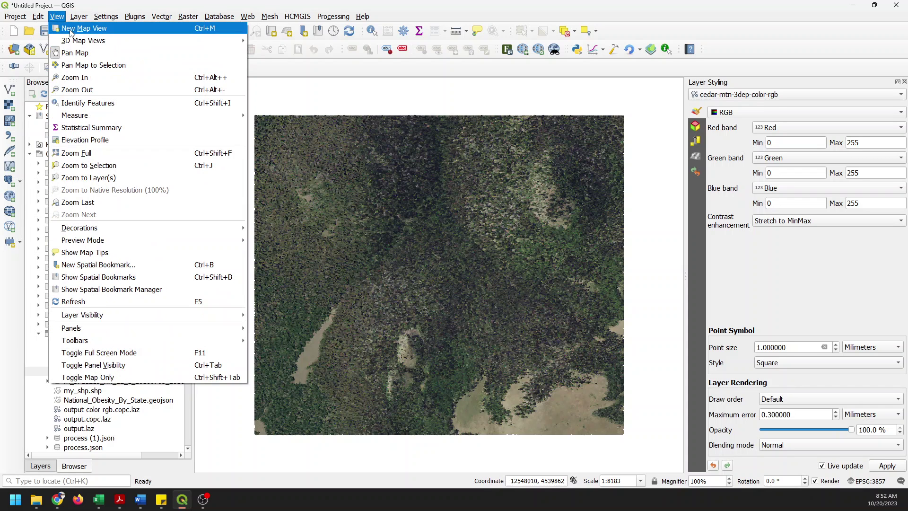
pyautogui.moveTo(135, 41)
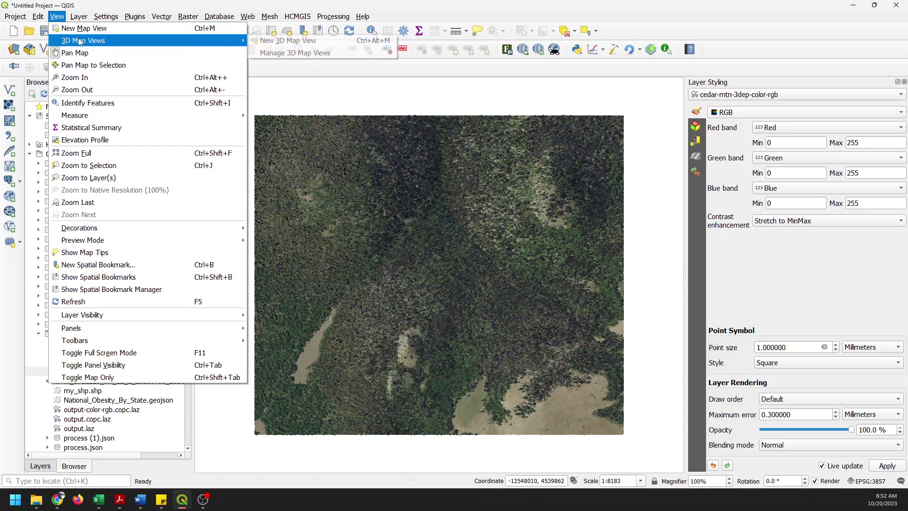
pyautogui.click(330, 43)
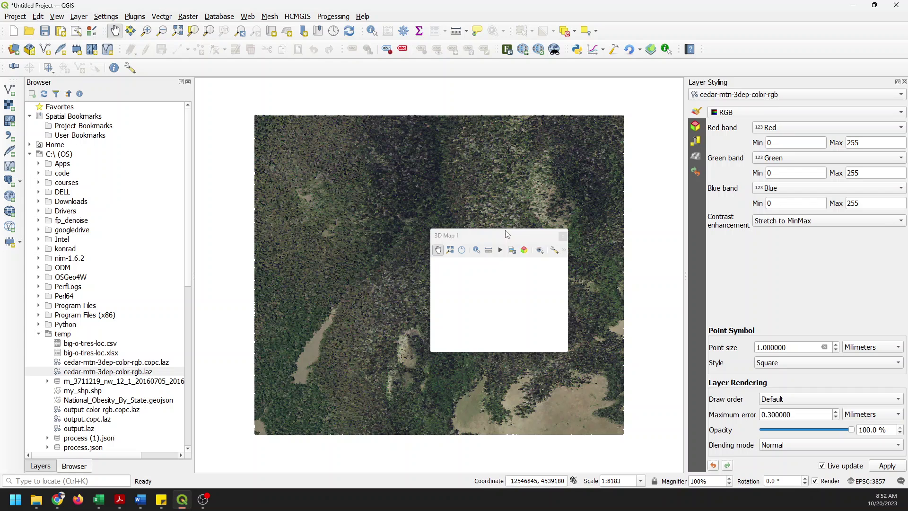
# Move and enlarge the 3D Map 1 window, then zoom to the full point cloud
pyautogui.moveTo(506, 233); pyautogui.dragTo(317, 141)
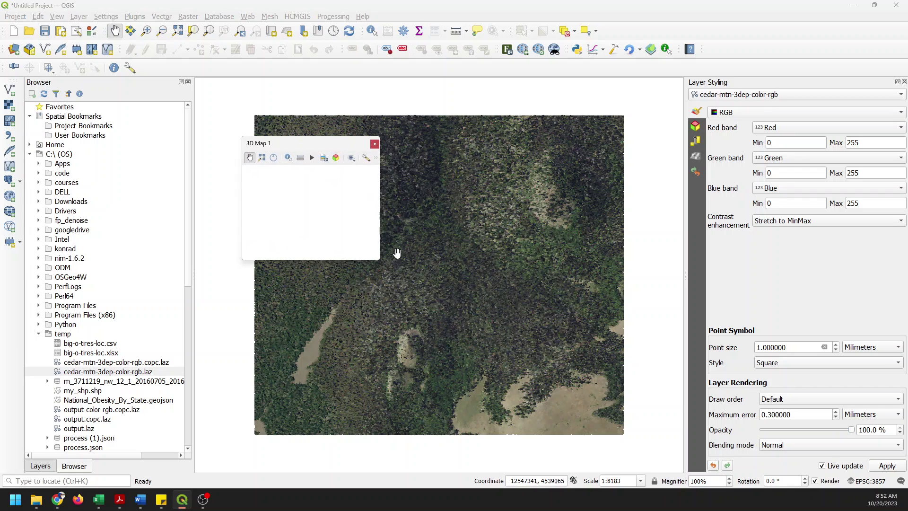
pyautogui.moveTo(379, 260); pyautogui.dragTo(650, 440)
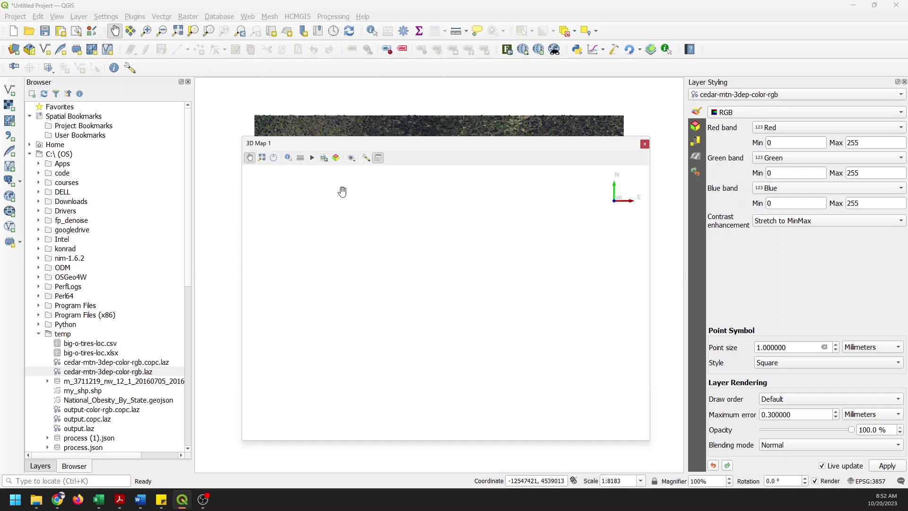
pyautogui.click(262, 158)
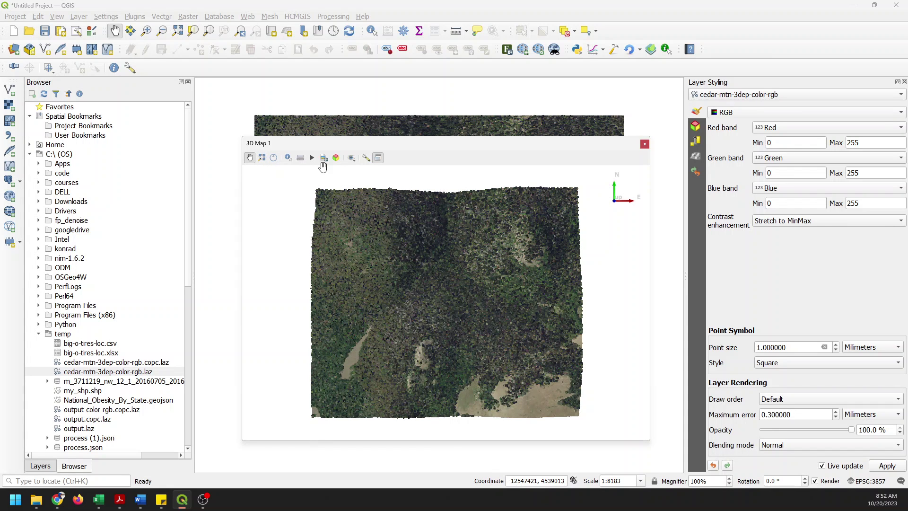
# Turn off Show 3D Axis in the 3D view configuration
pyautogui.click(366, 157)
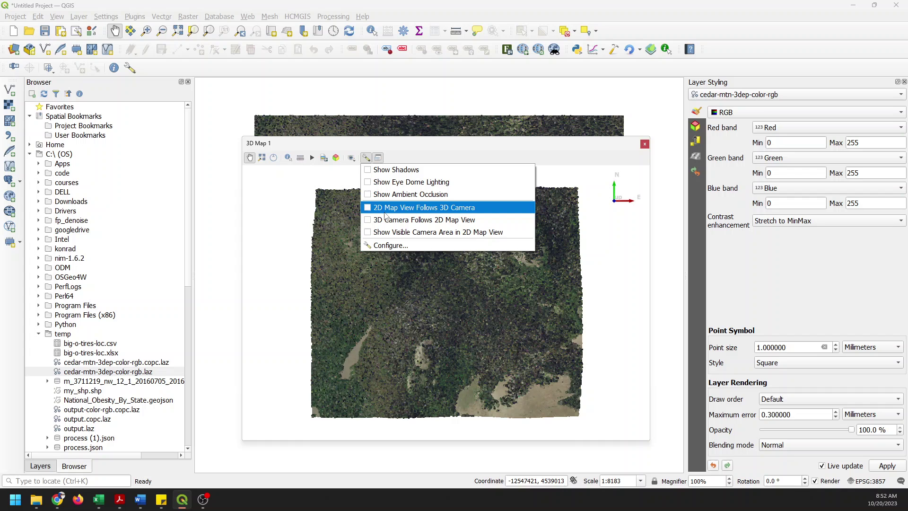
pyautogui.click(402, 246)
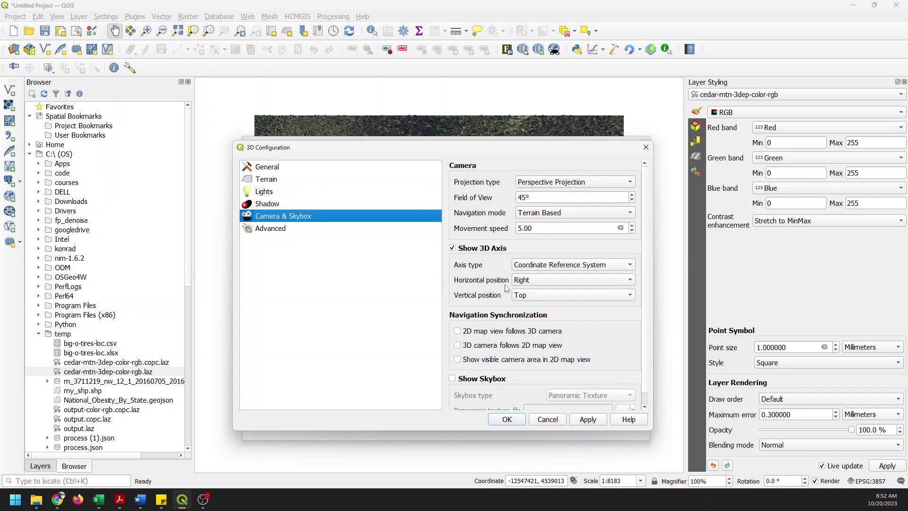
pyautogui.click(458, 250)
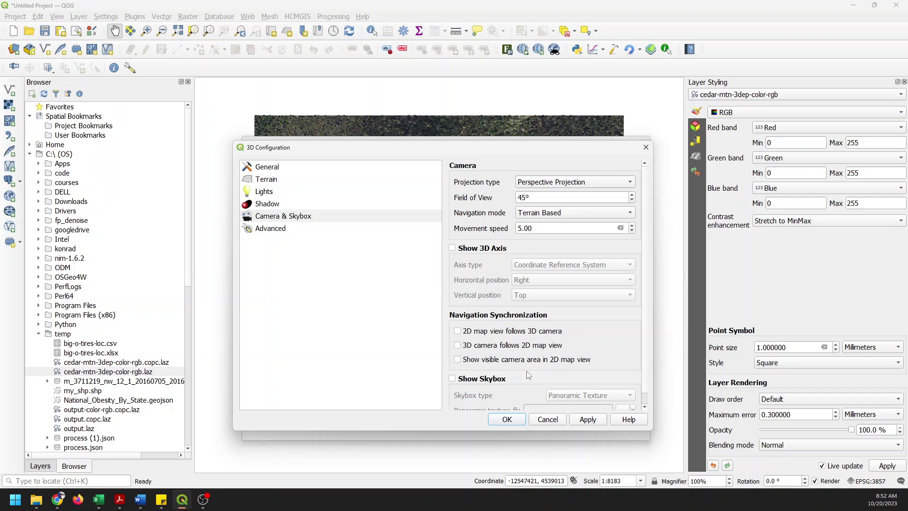
pyautogui.click(507, 420)
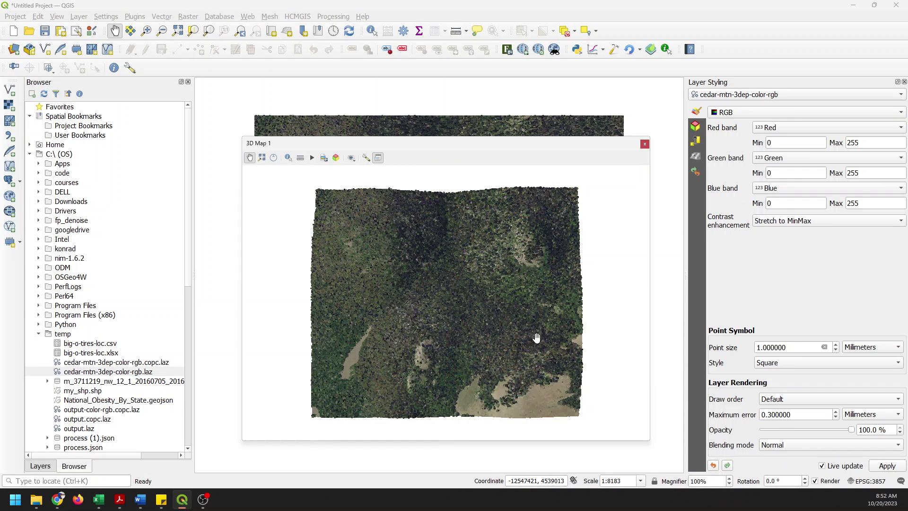
# Set the 3D camera's field of view to 25°
pyautogui.click(366, 158)
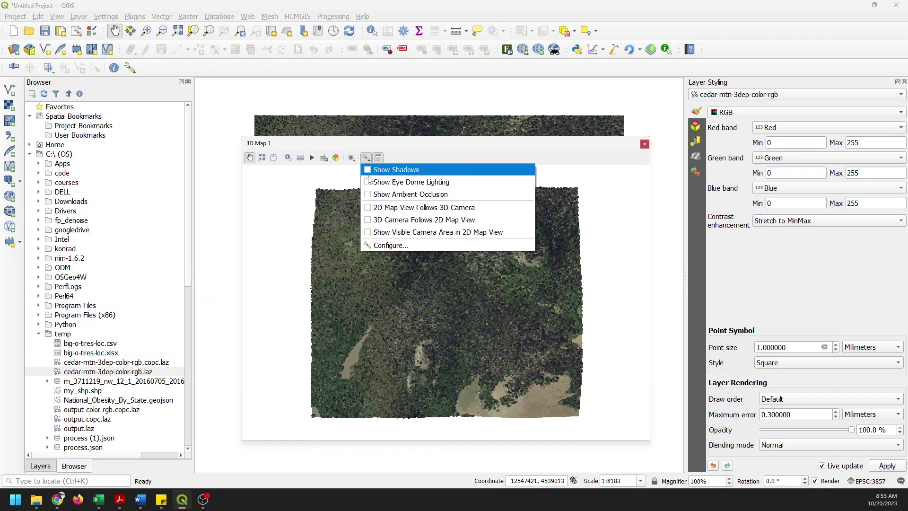
pyautogui.click(383, 245)
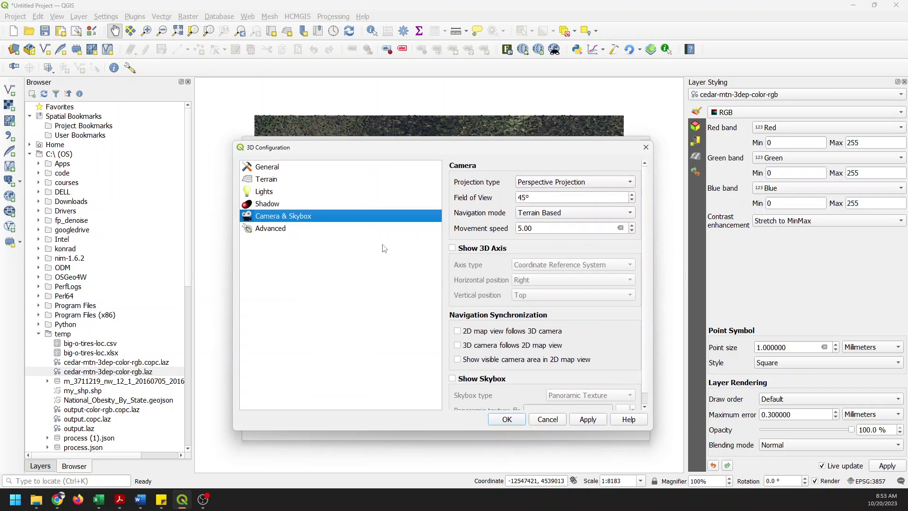
pyautogui.click(522, 196)
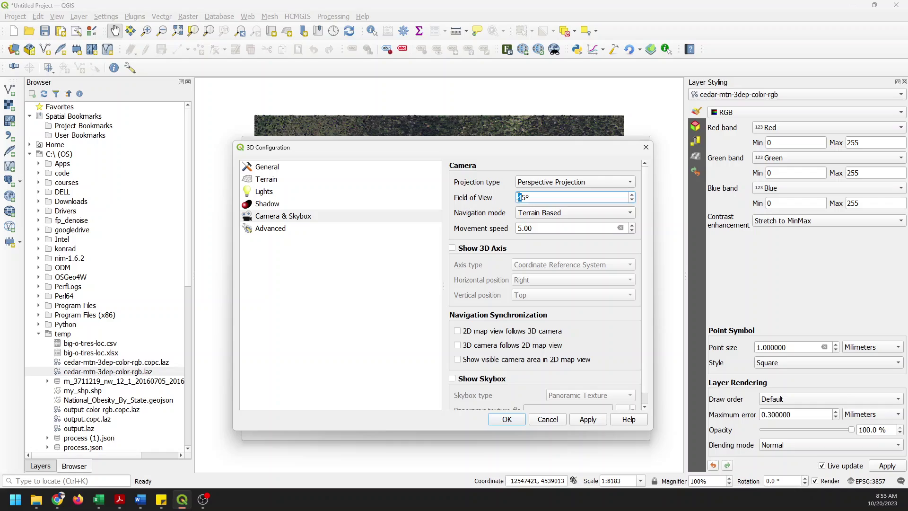
pyautogui.write('2')
pyautogui.press('Return')
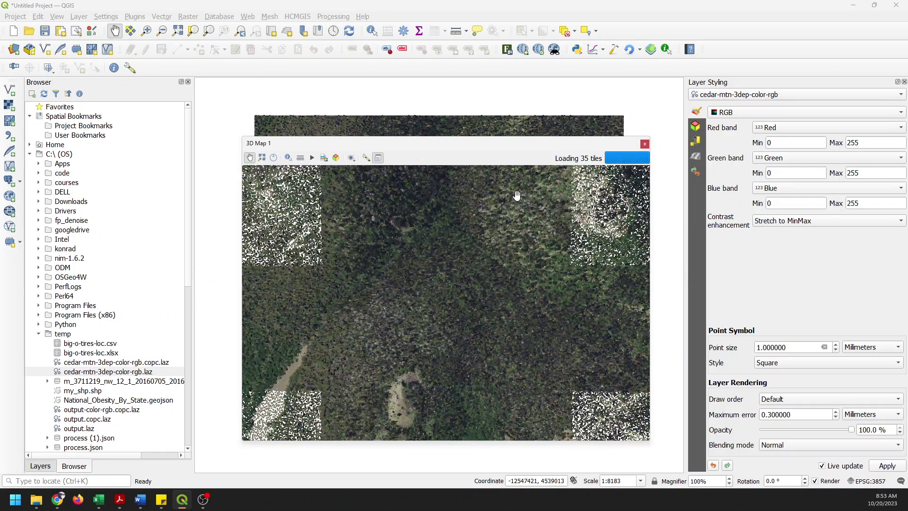
pyautogui.scroll(-3, 472, 275)
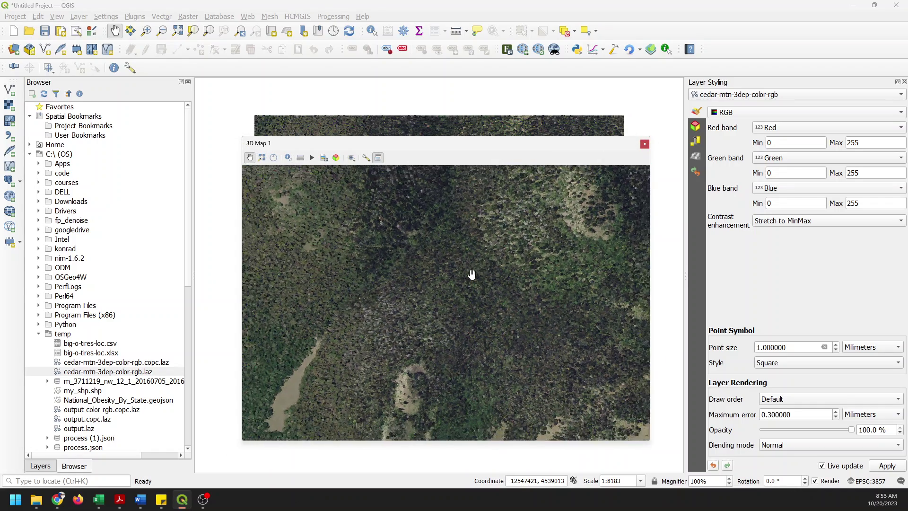
# Tilt the camera to an oblique angle and pan the point cloud into frame
pyautogui.moveTo(471, 244); pyautogui.dragTo(472, 385)
pyautogui.moveTo(458, 345); pyautogui.dragTo(453, 277)
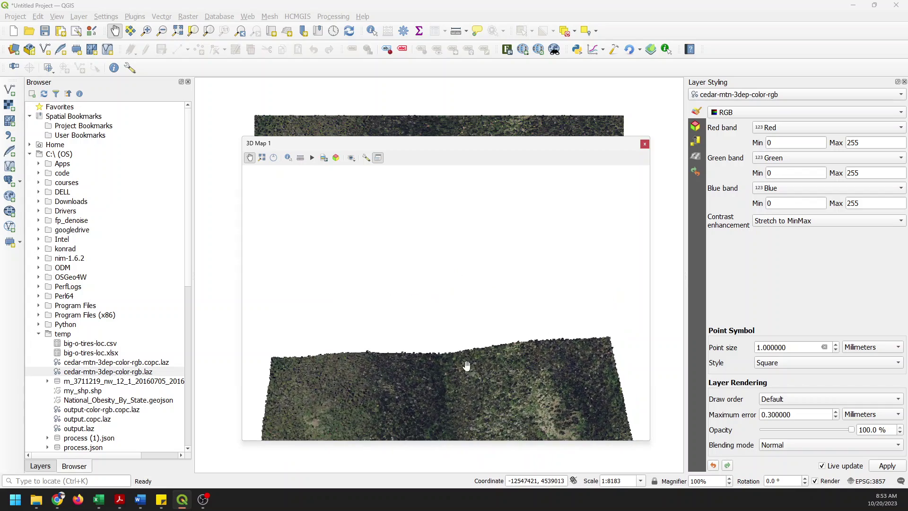
pyautogui.moveTo(474, 407); pyautogui.dragTo(456, 298)
pyautogui.moveTo(464, 376); pyautogui.dragTo(452, 246)
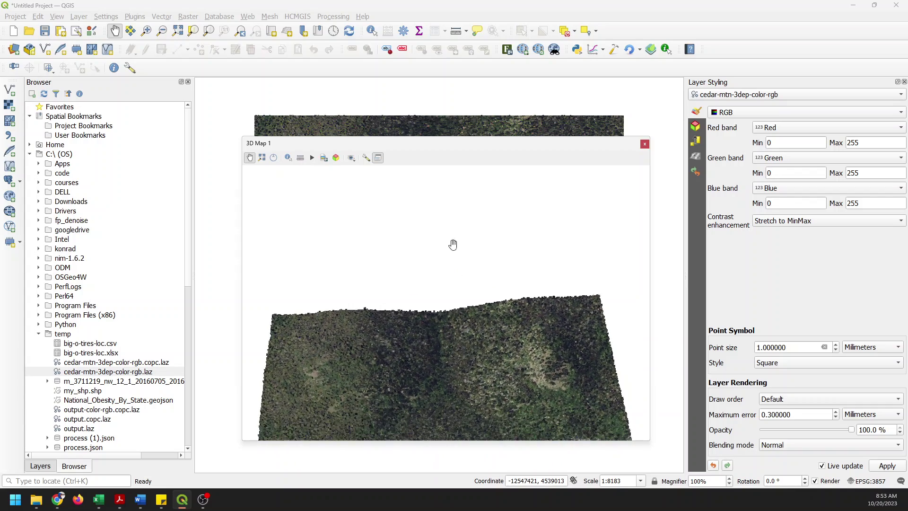
pyautogui.moveTo(476, 373); pyautogui.dragTo(462, 227)
pyautogui.moveTo(467, 327); pyautogui.dragTo(452, 253)
pyautogui.moveTo(466, 376); pyautogui.dragTo(457, 272)
pyautogui.moveTo(466, 349); pyautogui.dragTo(463, 397)
pyautogui.moveTo(440, 341); pyautogui.dragTo(456, 235)
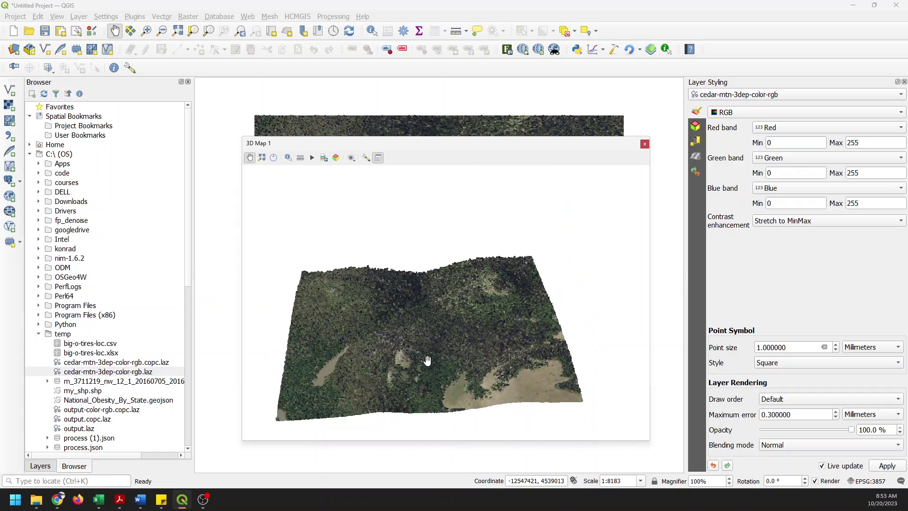
pyautogui.moveTo(427, 359); pyautogui.dragTo(413, 280)
# Zoom in to a close-up of the forested slope and meadows, then bring up the 3D view options
pyautogui.scroll(6, 440, 339)
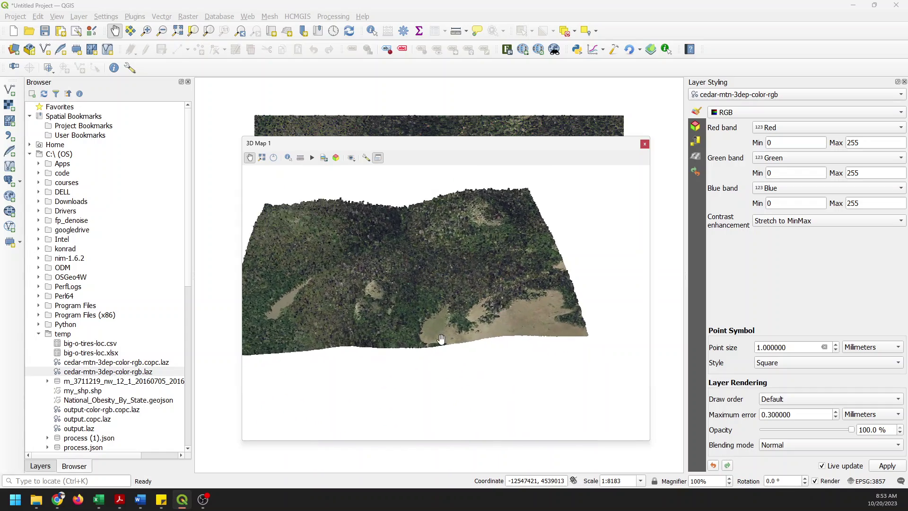
pyautogui.scroll(1, 441, 336)
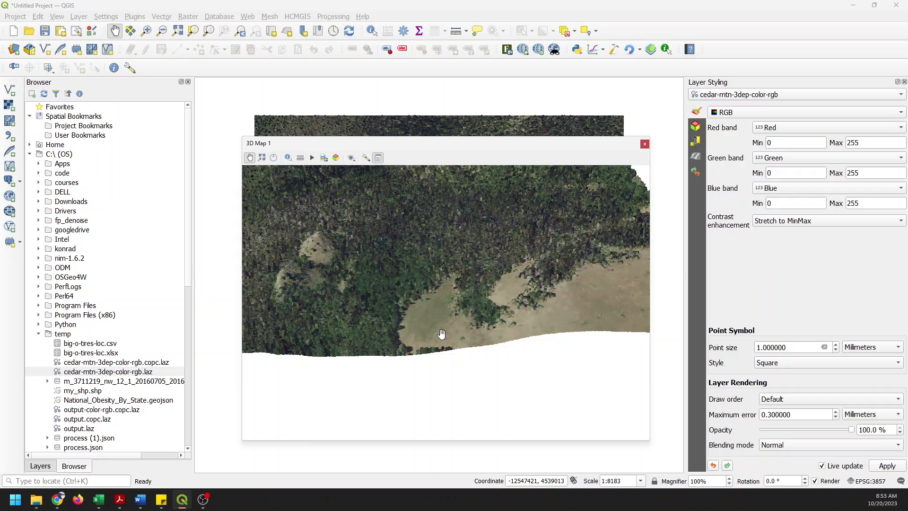
pyautogui.moveTo(442, 274); pyautogui.dragTo(434, 298)
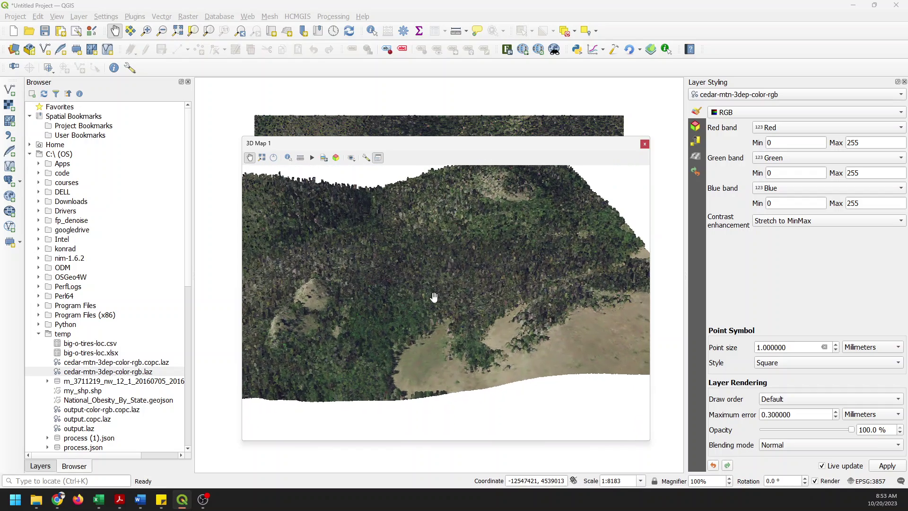
pyautogui.moveTo(454, 233); pyautogui.dragTo(500, 345)
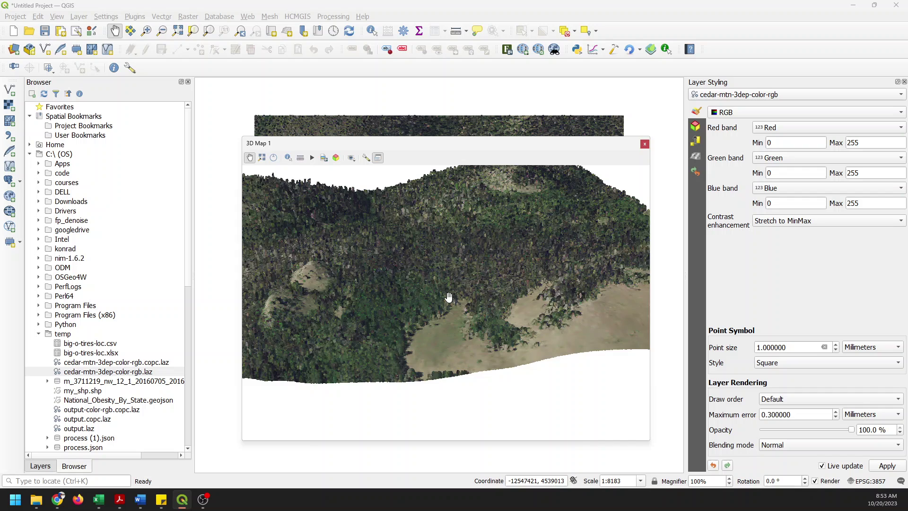
pyautogui.moveTo(445, 299); pyautogui.dragTo(463, 312)
pyautogui.click(366, 158)
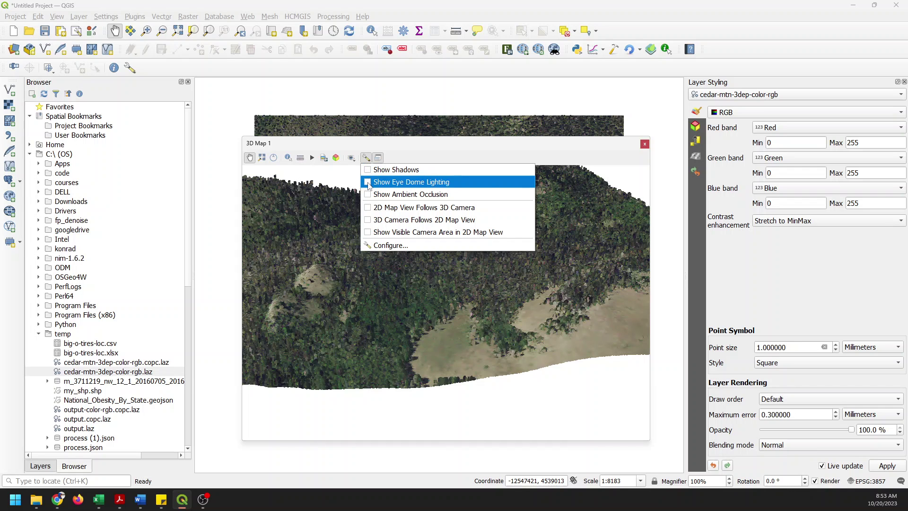
# Enable Show Eye Dome Lighting for darker edge shading on the point cloud
pyautogui.click(369, 183)
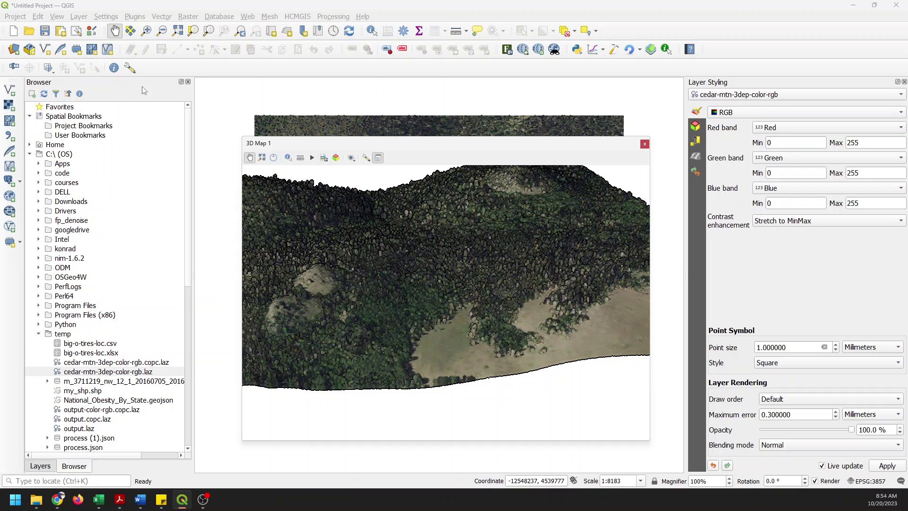
# Browse the main menus for panel options, then close them without changes
pyautogui.click(83, 18)
pyautogui.moveTo(58, 17)
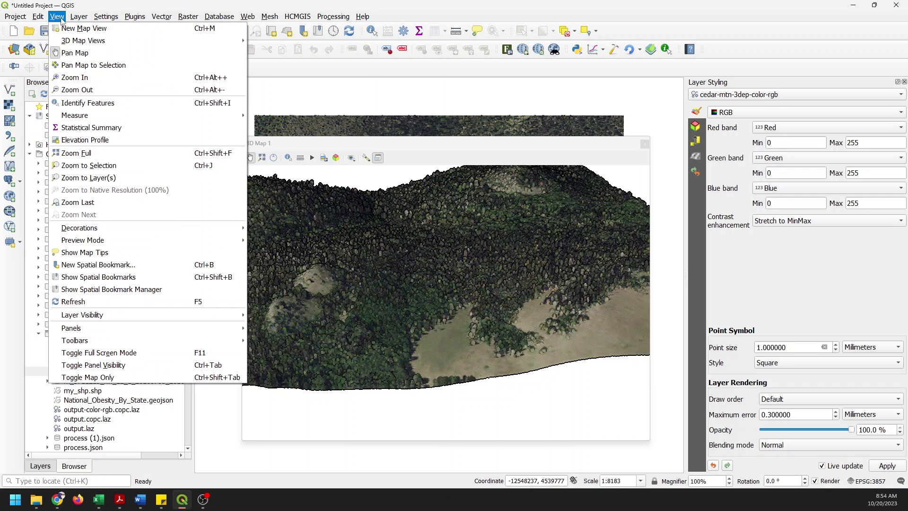
pyautogui.moveTo(243, 330)
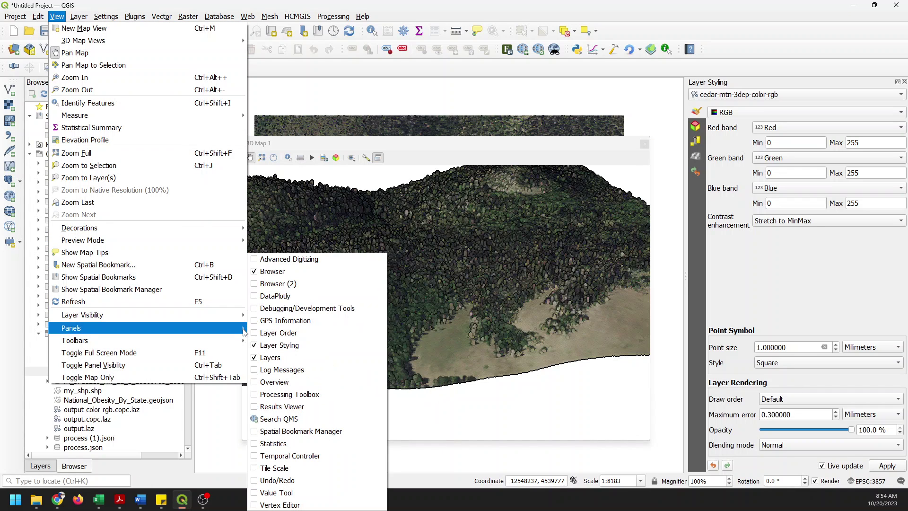
pyautogui.click(515, 5)
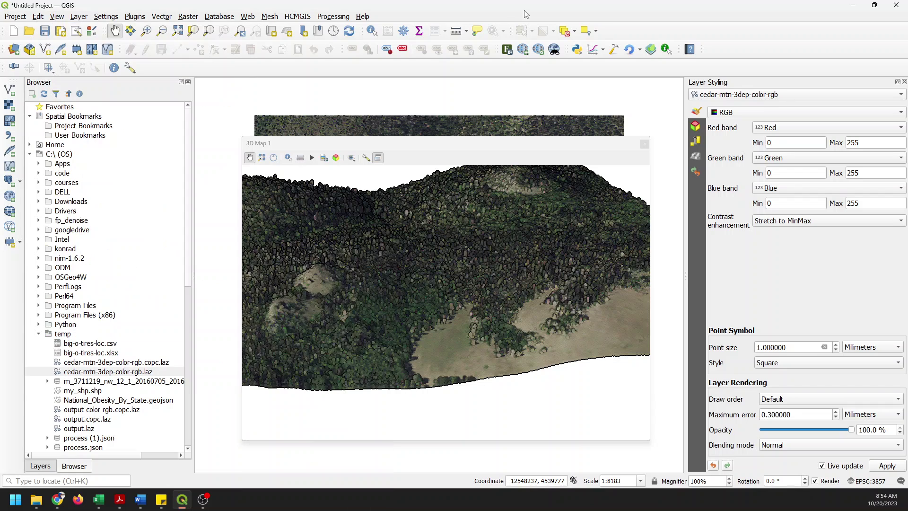
# Enable Render as a Surface (Triangulate) in the layer's 3D View styling and nudge the map window
pyautogui.click(695, 127)
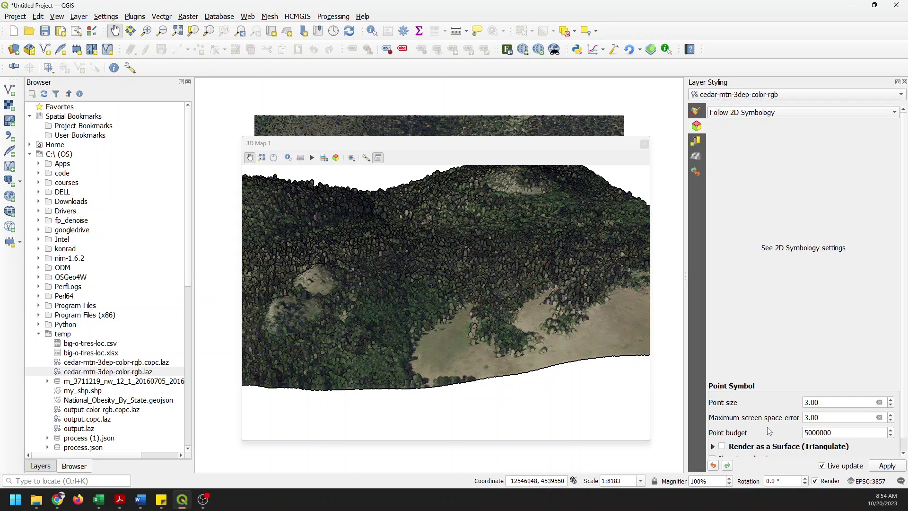
pyautogui.scroll(-1, 748, 448)
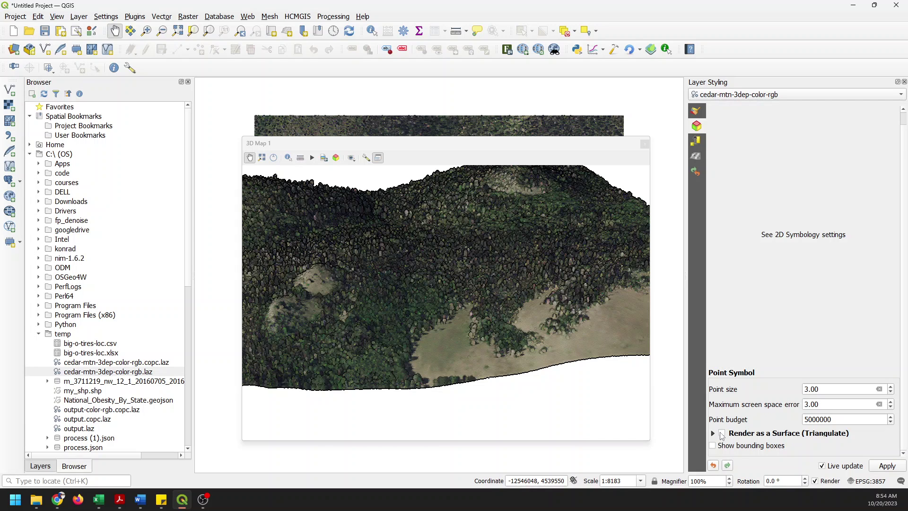
pyautogui.click(722, 433)
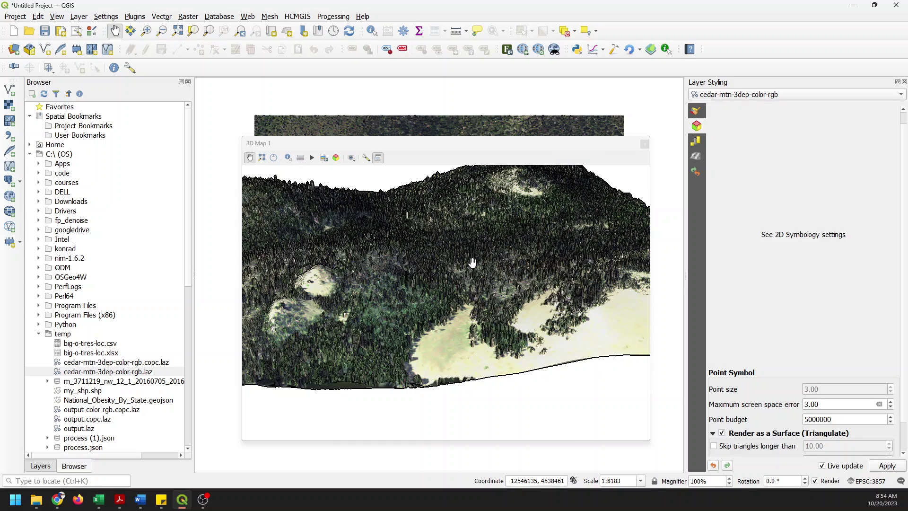
pyautogui.moveTo(421, 142); pyautogui.dragTo(398, 119)
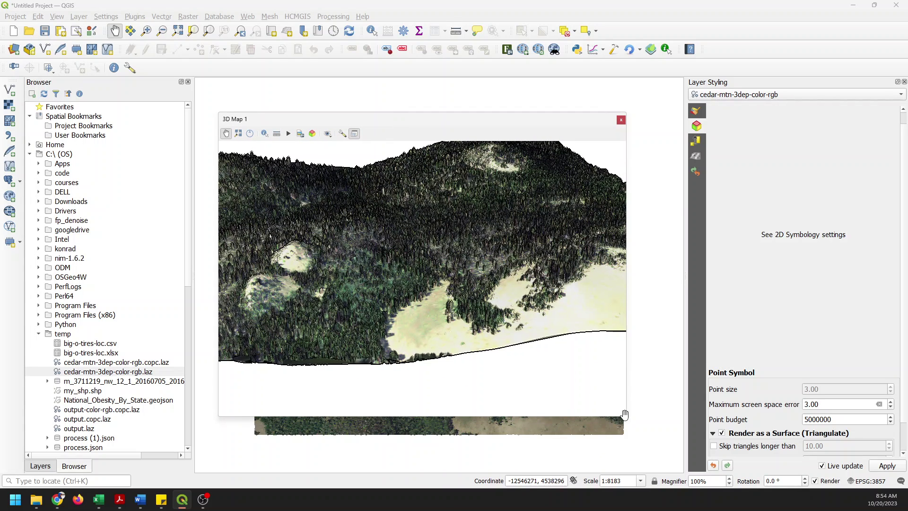
# Enlarge the 3D Map 1 window and turn off Show Eye Dome Lighting
pyautogui.moveTo(624, 417); pyautogui.dragTo(666, 454)
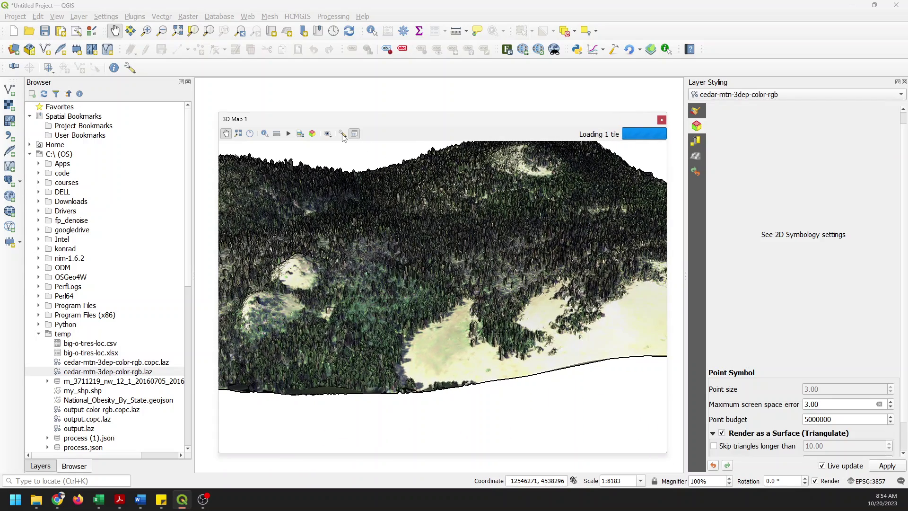
pyautogui.click(341, 134)
pyautogui.click(345, 154)
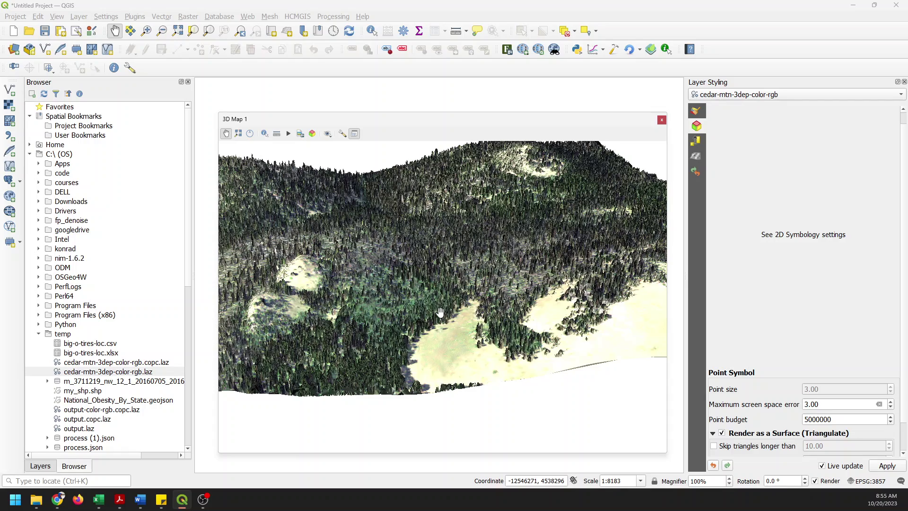
# Zoom in closer on the triangulated forest surface and its open meadows
pyautogui.scroll(1, 399, 301)
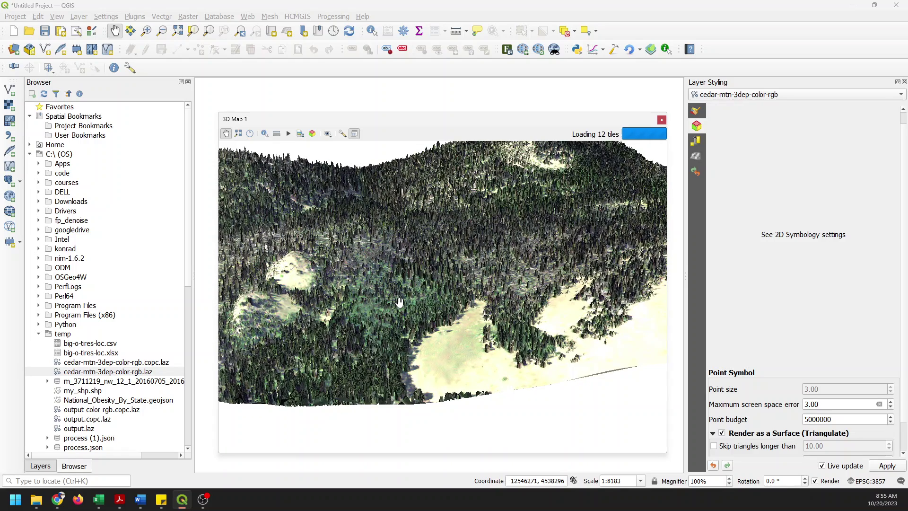
pyautogui.scroll(1, 399, 301)
pyautogui.scroll(1, 399, 301)
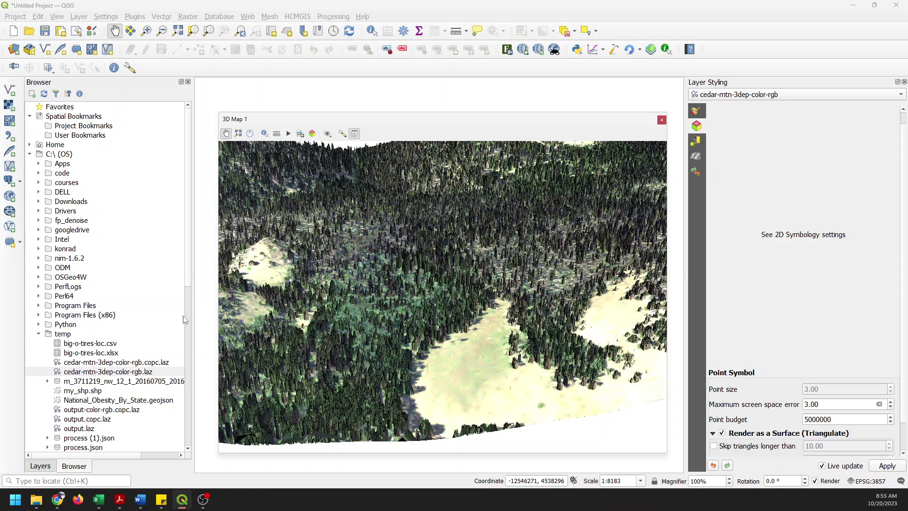
pyautogui.click(203, 499)
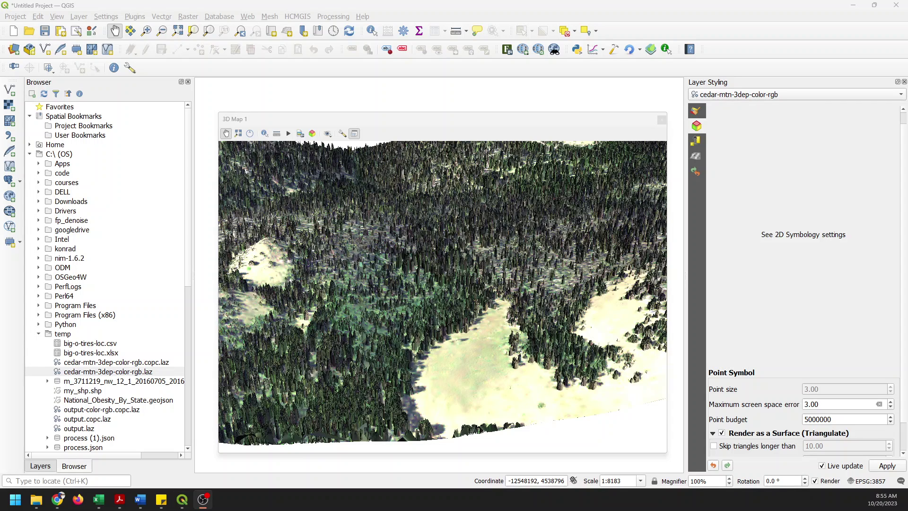